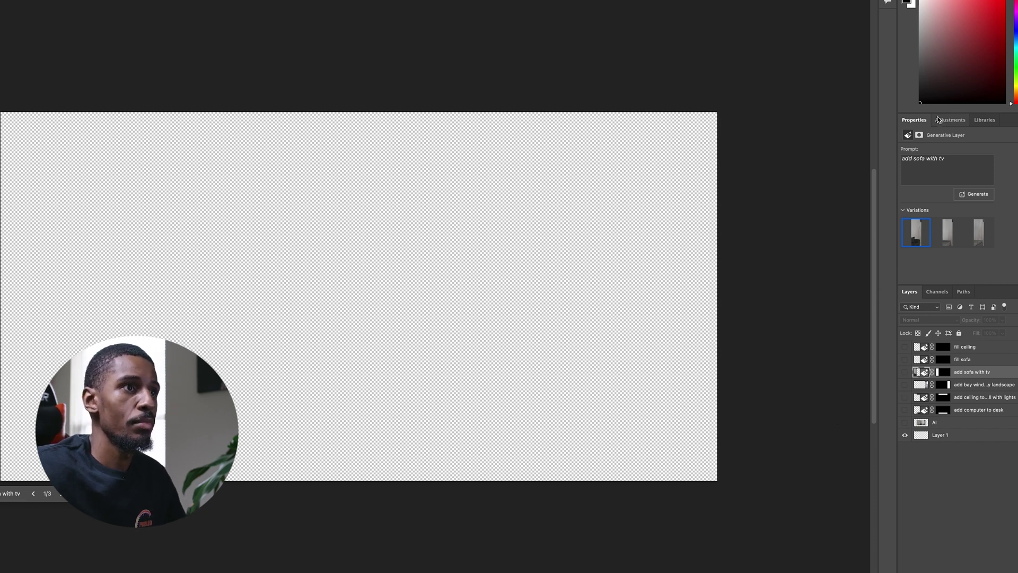
Step: Show the AI photo, desk extension, ceiling, bay window, sofa and fill sofa layers
left_click(905, 422)
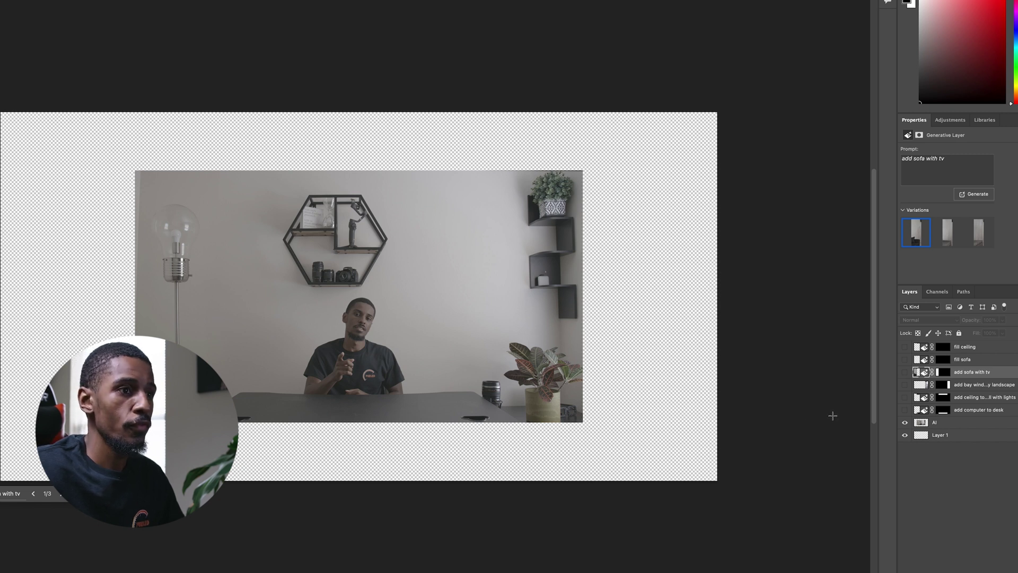
left_click(905, 410)
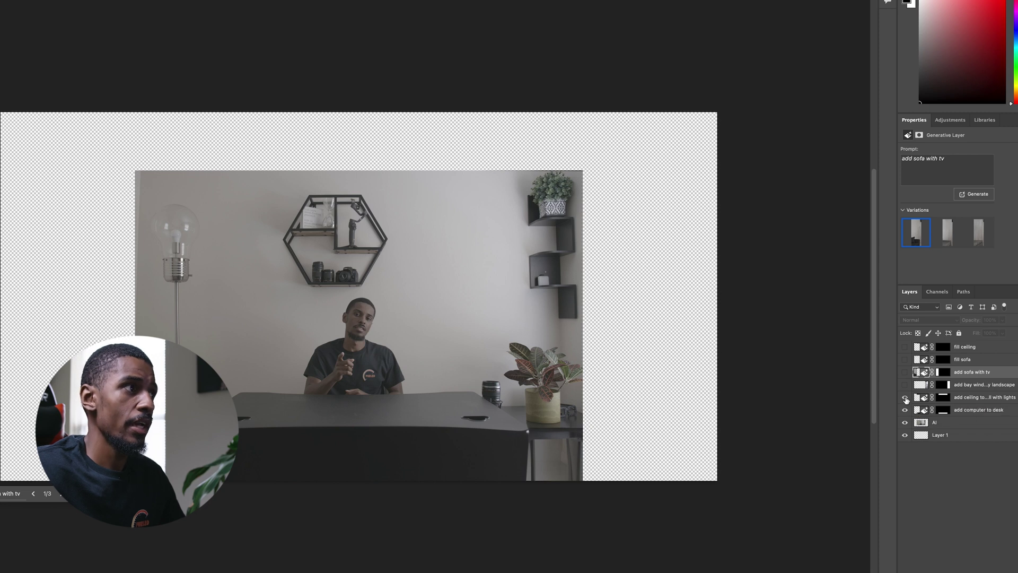
left_click(905, 397)
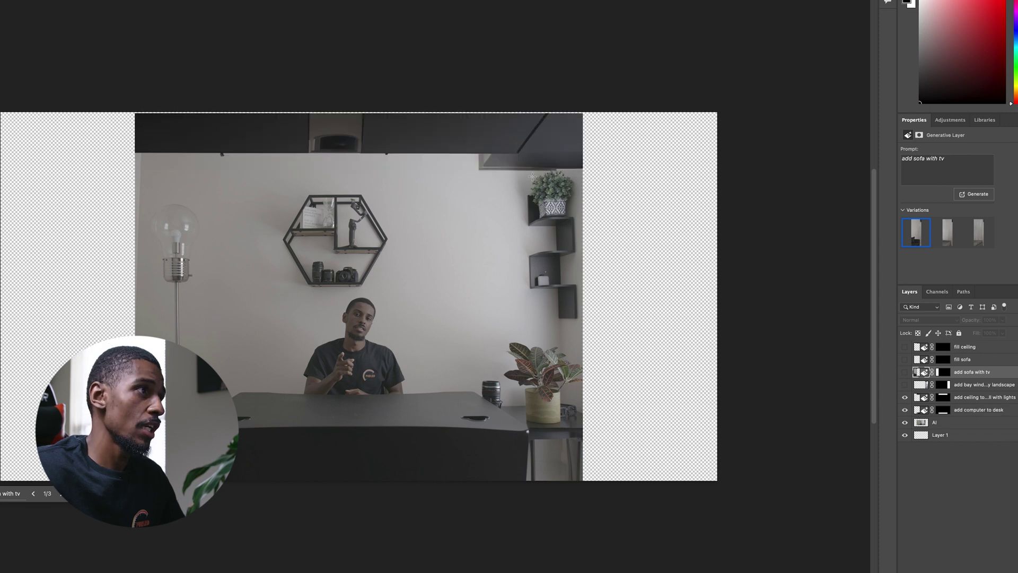
left_click(904, 385)
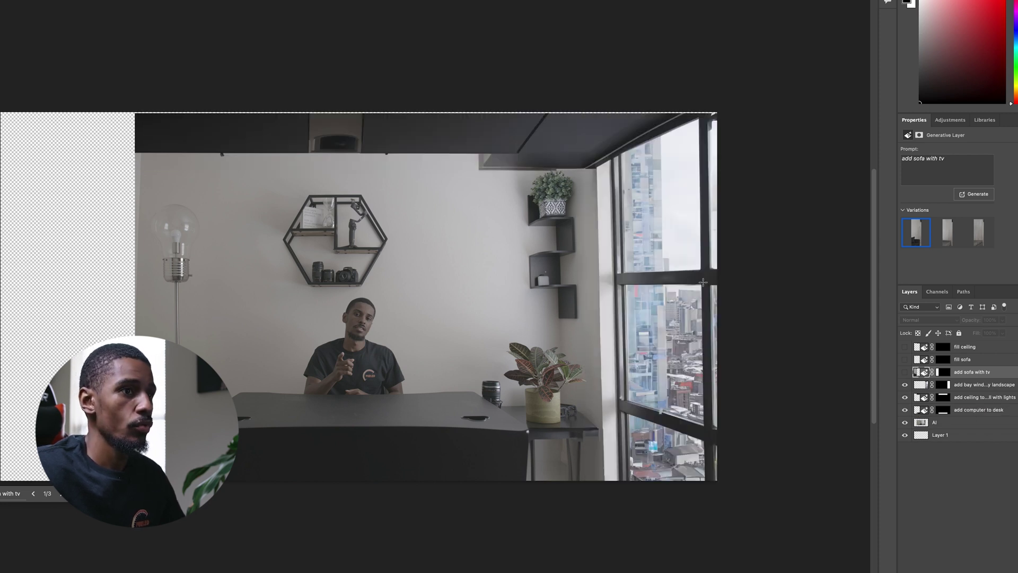
left_click(904, 372)
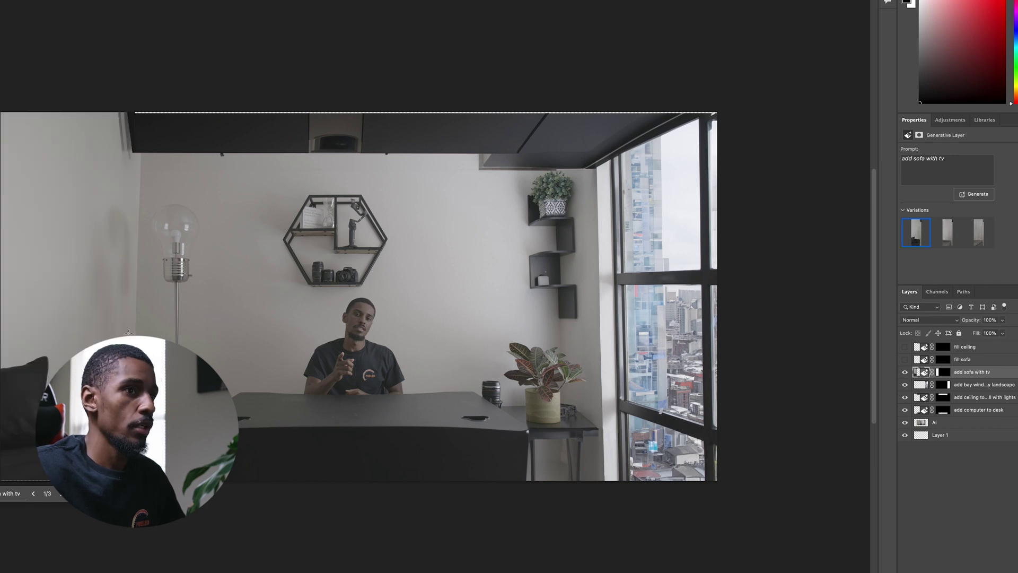
left_click(905, 360)
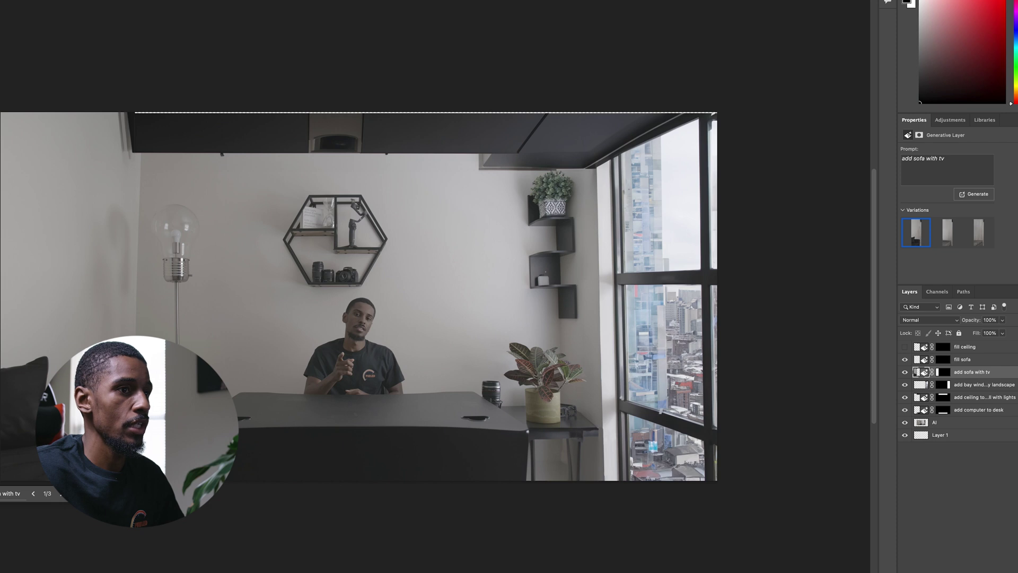
Step: Compare the sofa, fill sofa and fill ceiling layers, leaving fill ceiling hidden and selected
left_click(904, 372)
left_click(905, 372)
left_click(904, 360)
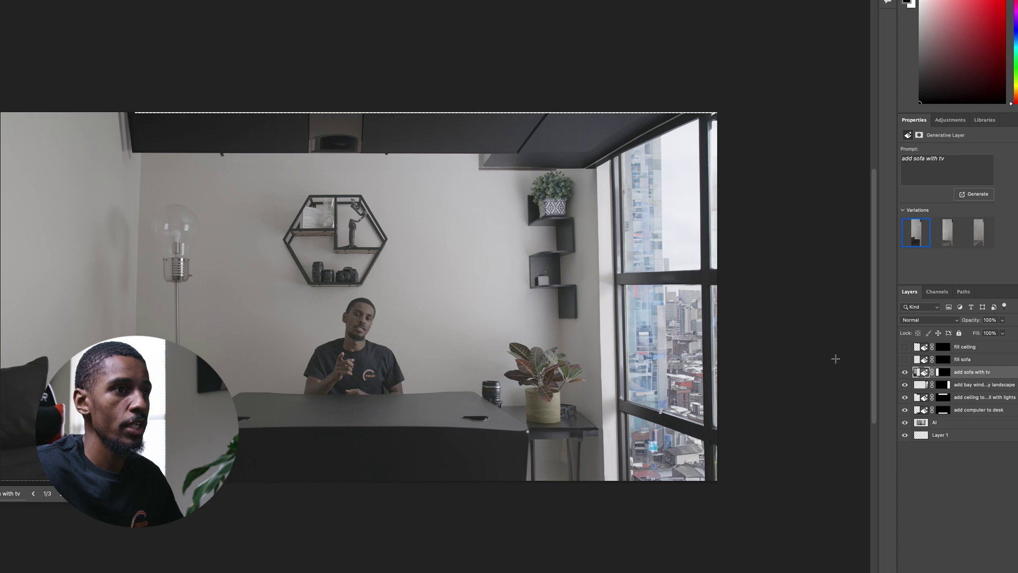
left_click(904, 360)
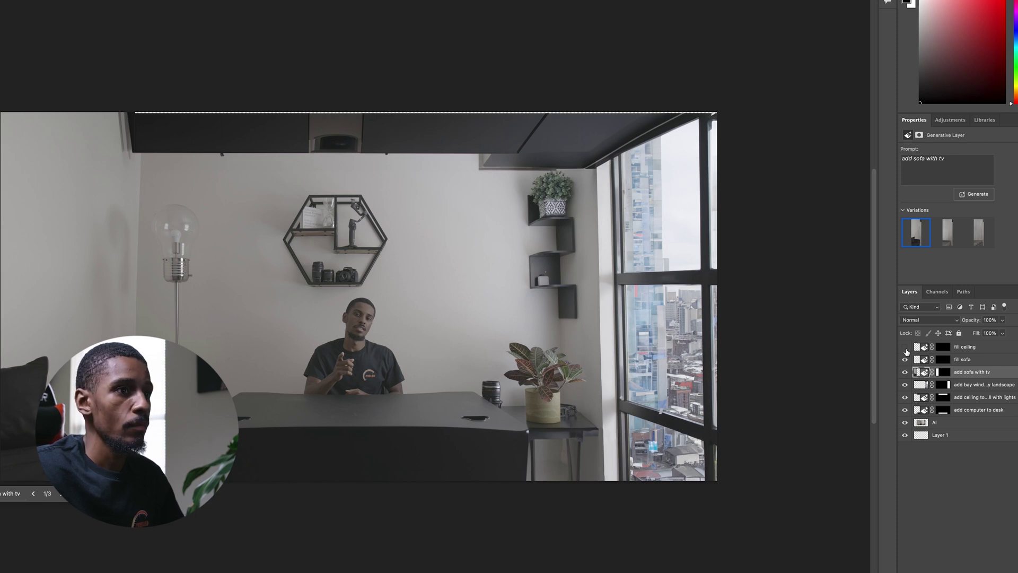
left_click(904, 347)
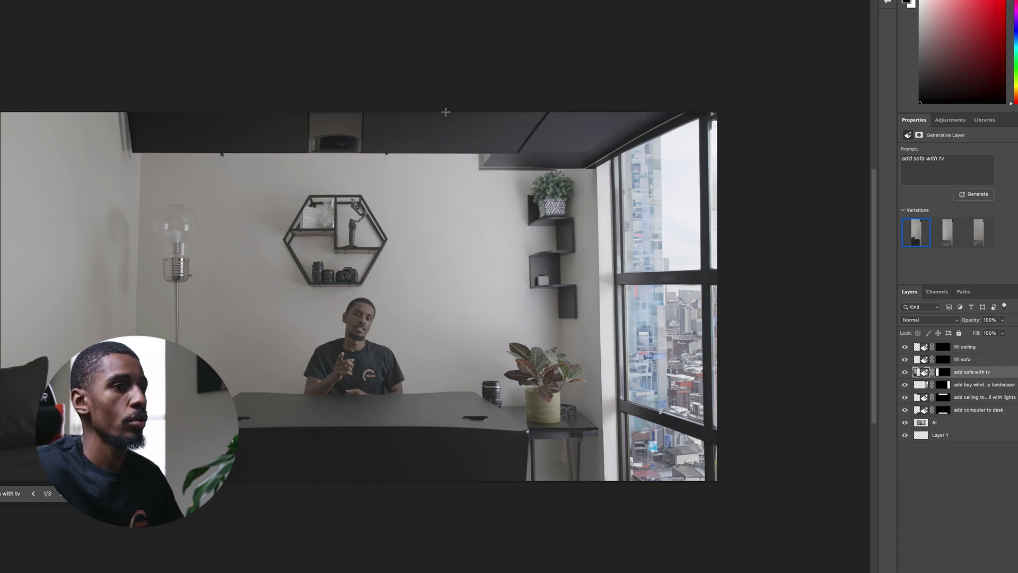
left_click(904, 347)
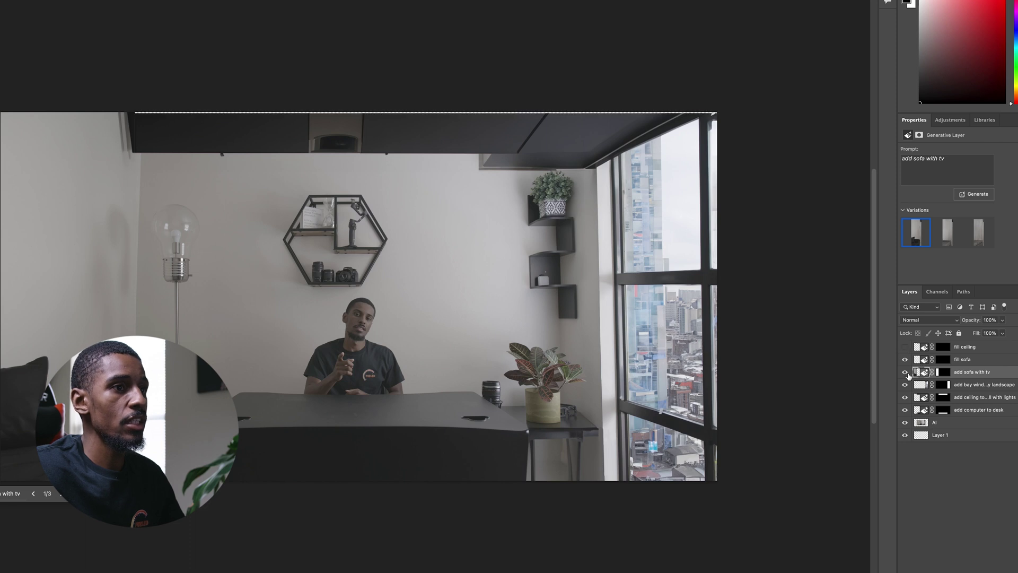
left_click(962, 348)
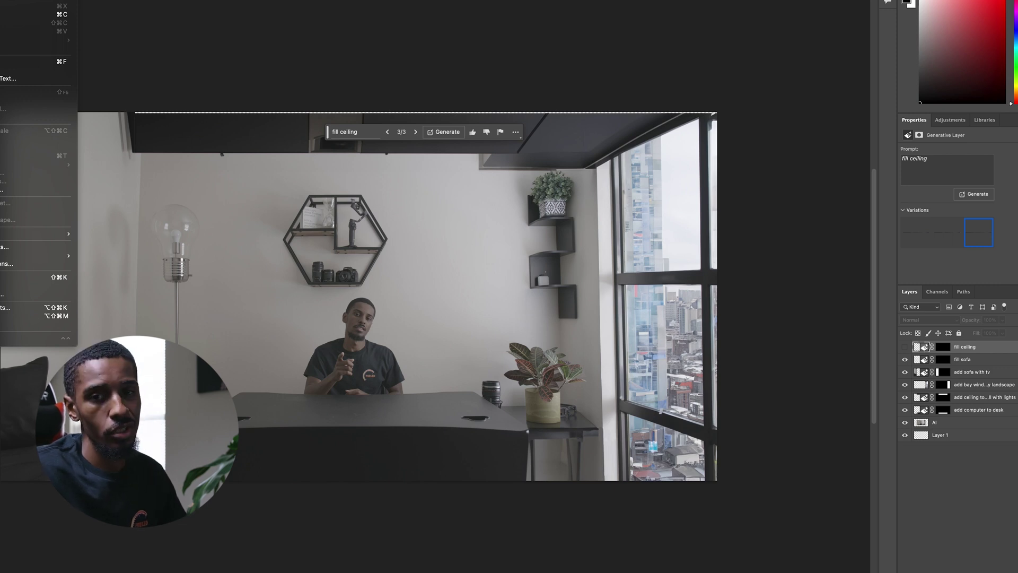
Step: Dismiss the open menu and hide the fill ceiling, fill sofa and other generated layers
left_click(227, 91)
left_click(905, 347)
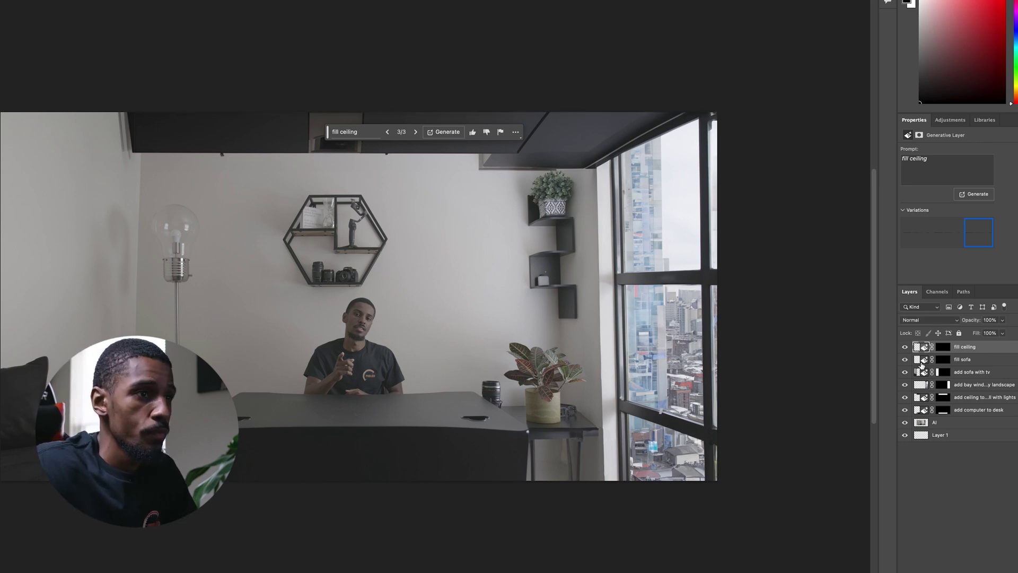
left_click_drag(905, 347, 904, 411)
Step: Re-show the 'add computer to desk' layer below the original photo
left_click(905, 410)
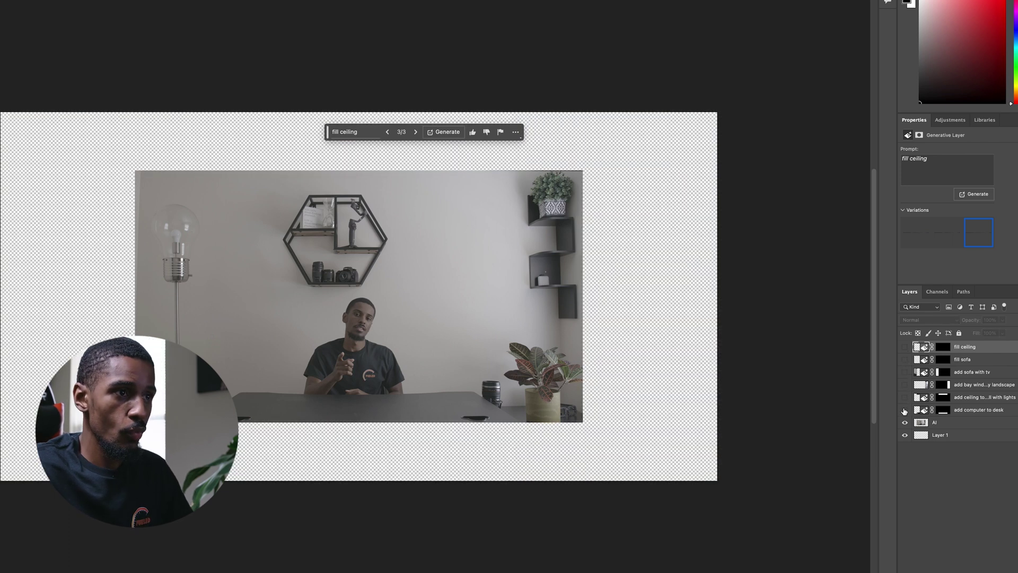
left_click(905, 411)
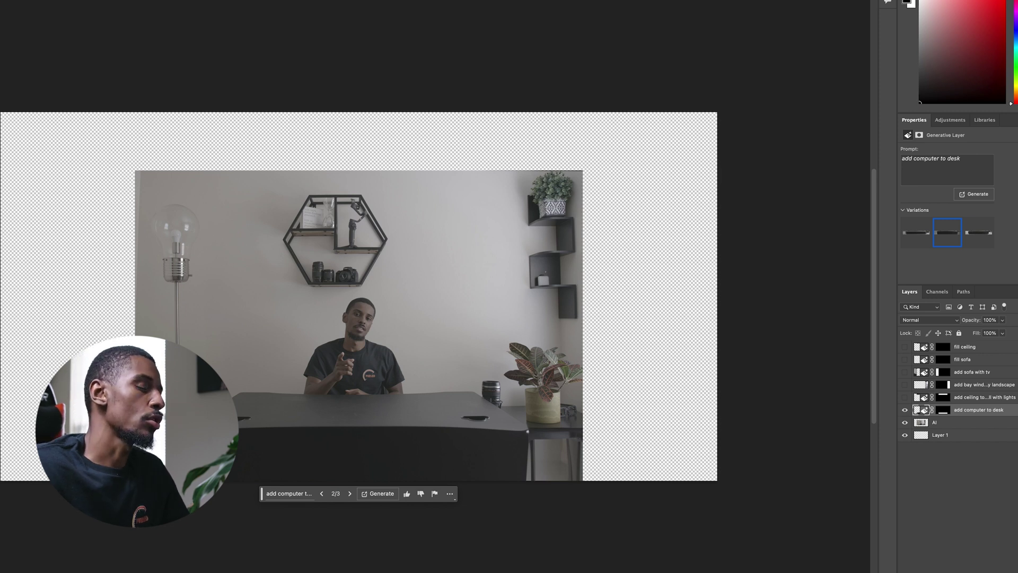
left_click(905, 385)
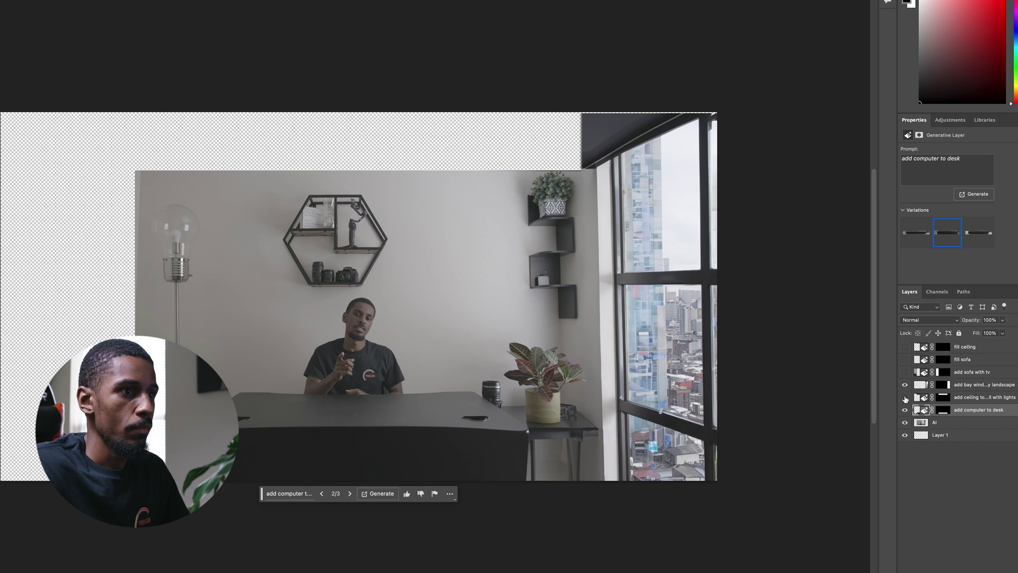
left_click(905, 397)
left_click(905, 385)
left_click(905, 397)
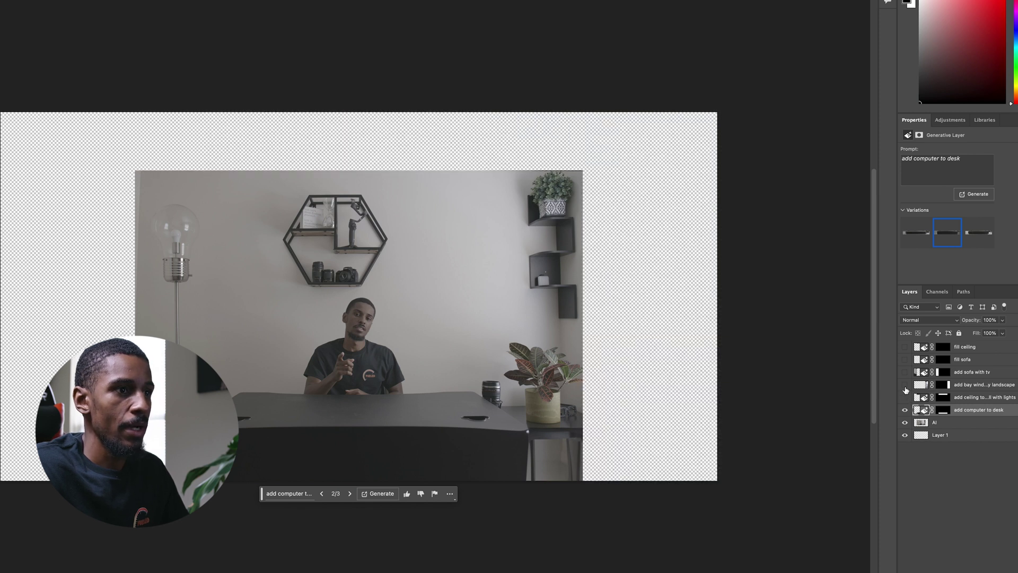
left_click(905, 385)
left_click(905, 372)
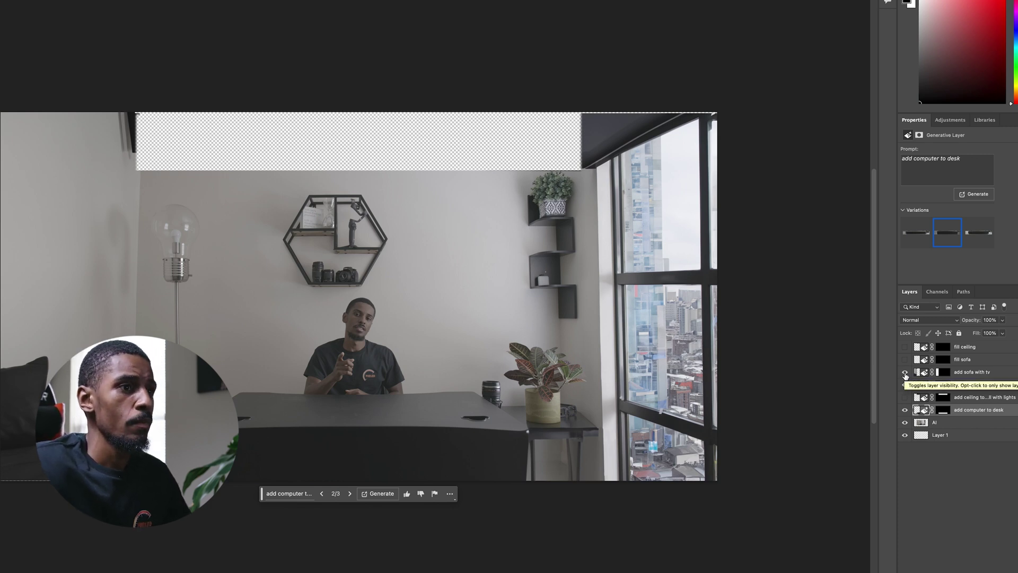
left_click(905, 373)
left_click(906, 385)
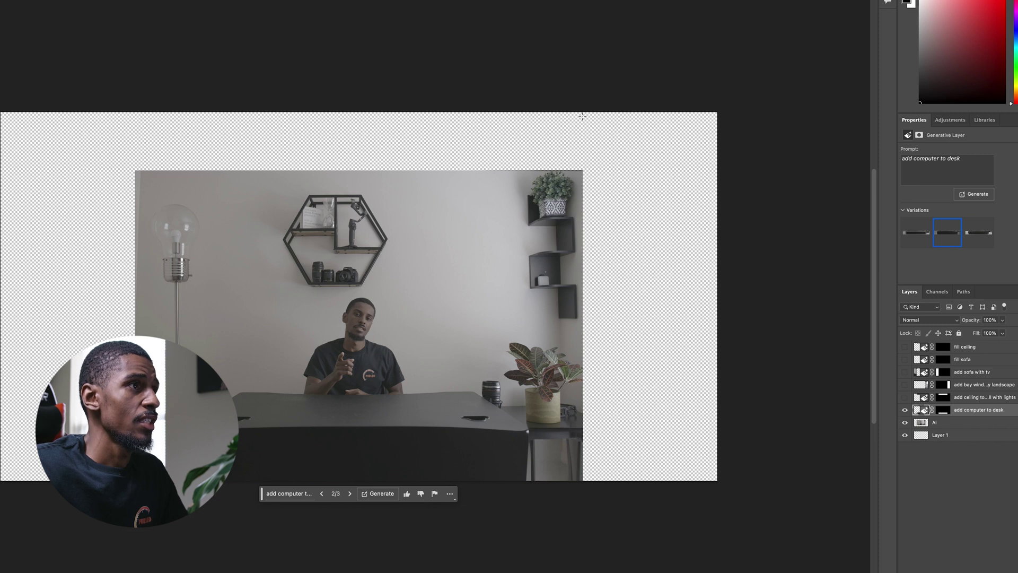
left_click_drag(581, 112, 583, 218)
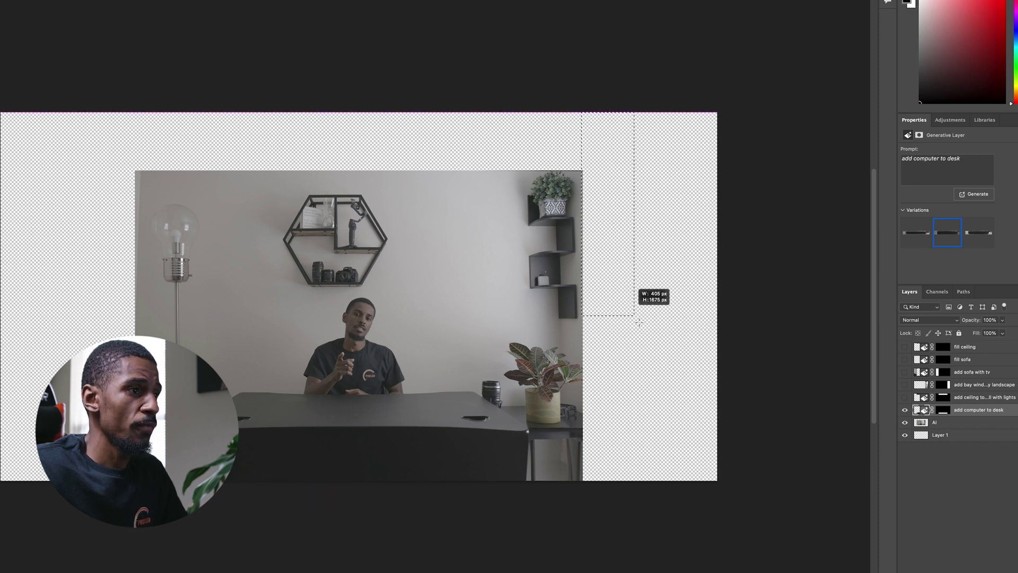
Step: Generative-fill the empty right strip with the prompt 'add window'
left_click_drag(701, 403, 730, 481)
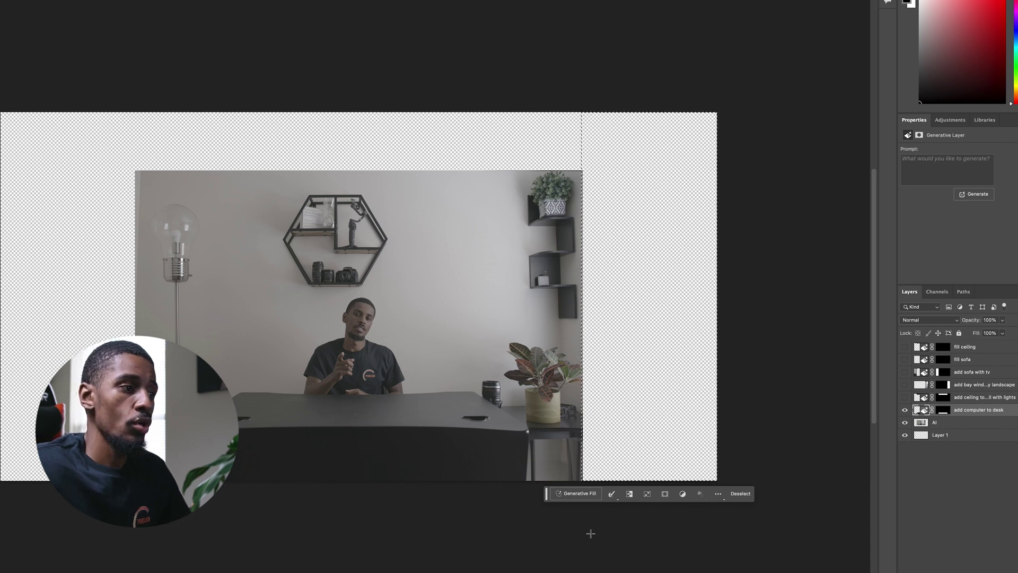
left_click(582, 494)
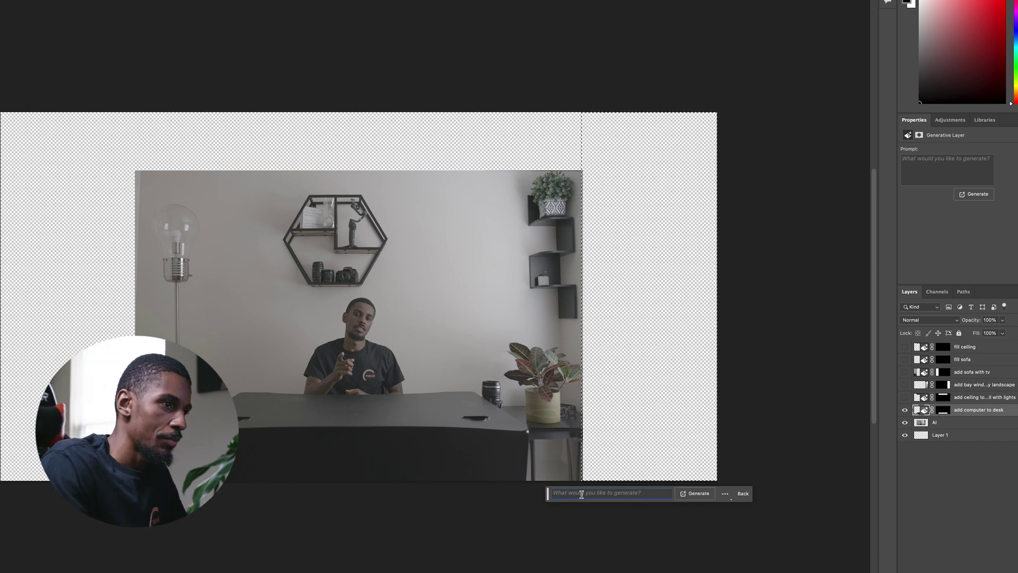
type("add win")
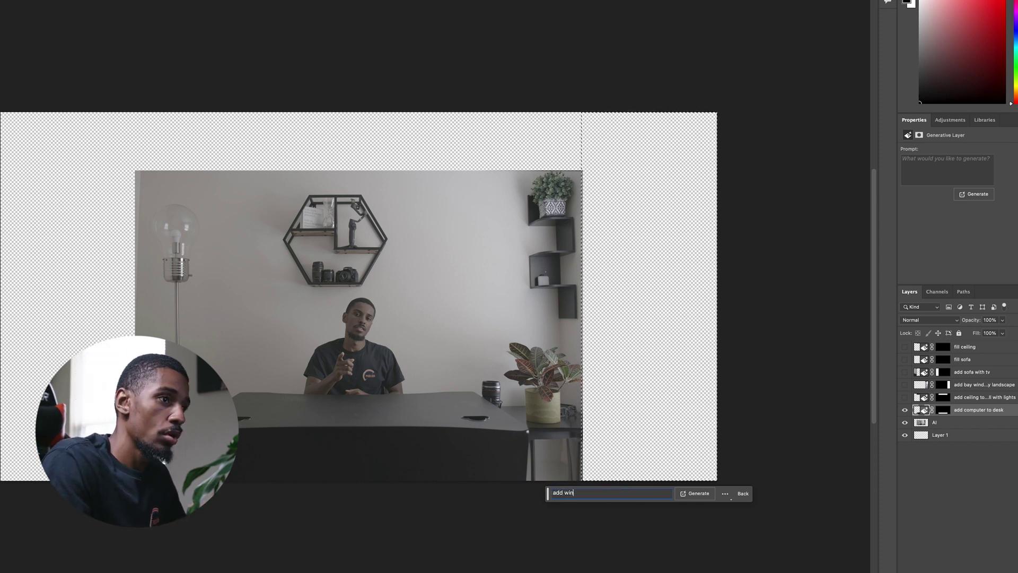
type("dow")
key("Return")
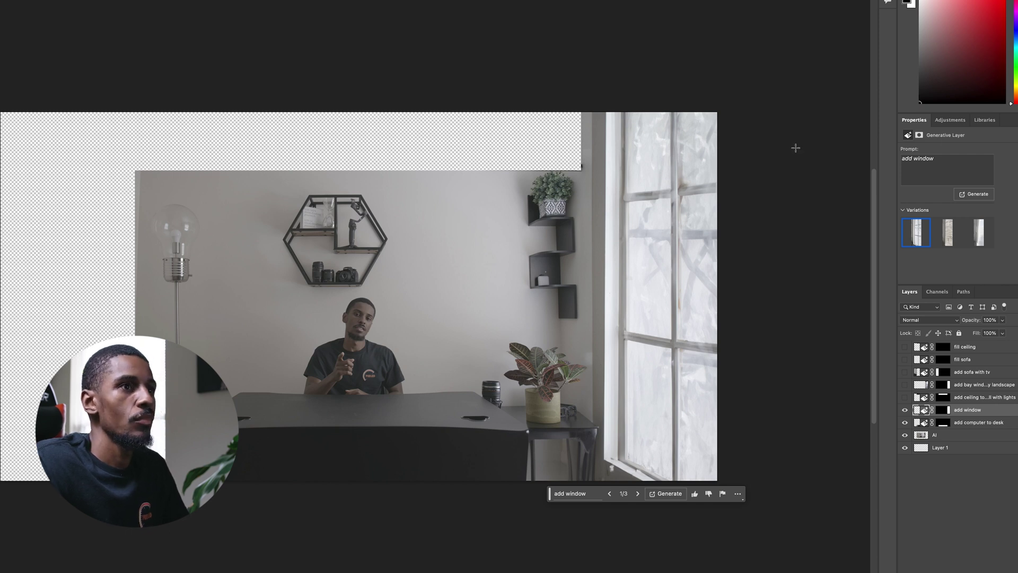
Step: Preview the window variations and keep variation 2, the window with woven blinds
left_click(947, 231)
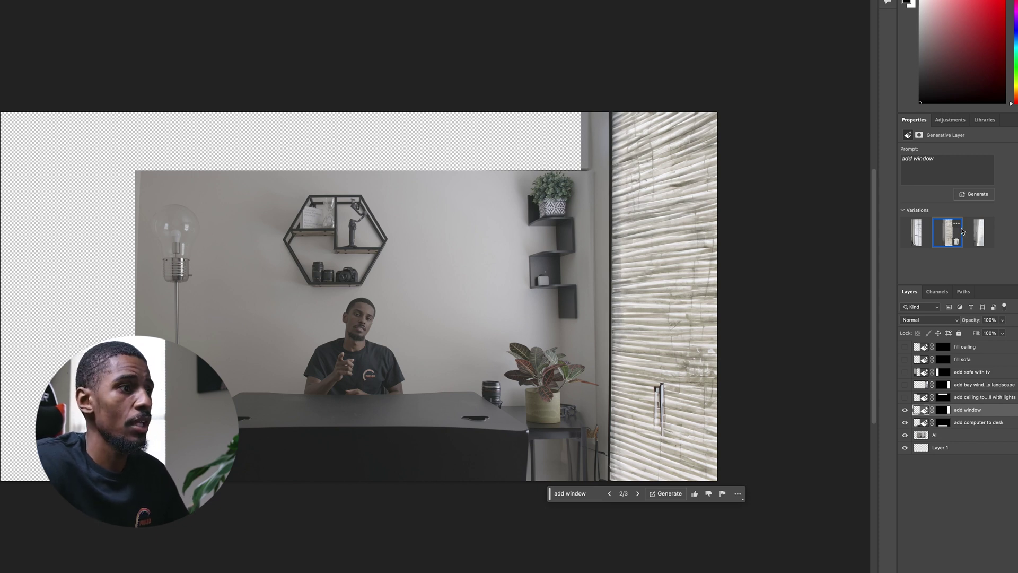
left_click(969, 234)
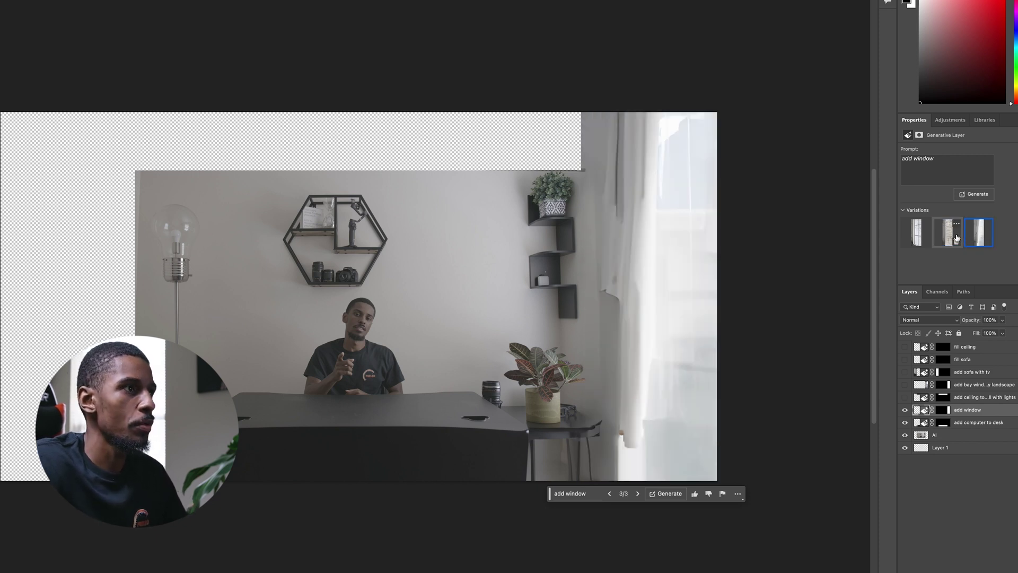
left_click(949, 237)
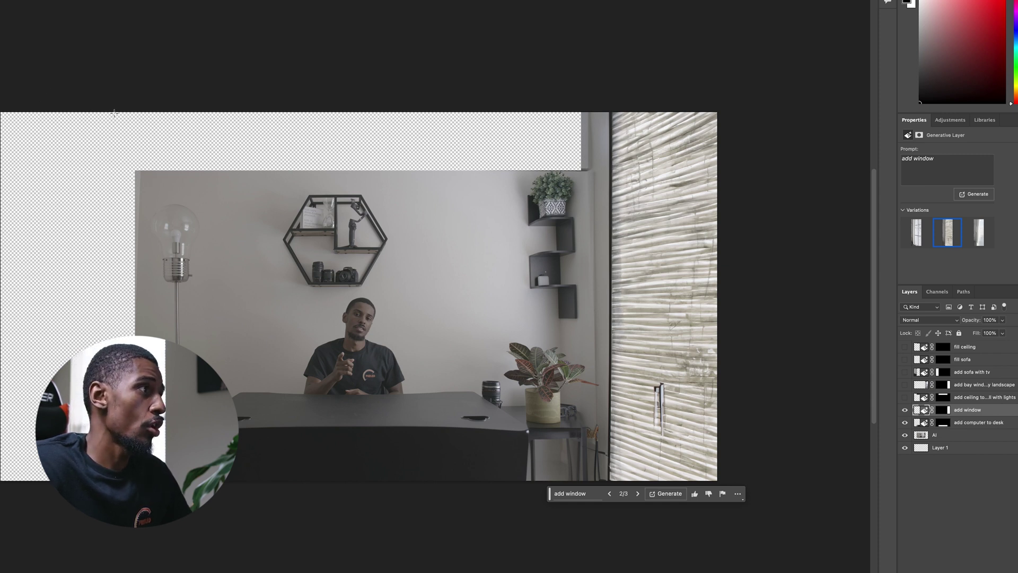
Step: Generative-fill the empty top strip with the prompt 'ceiling'
left_click_drag(117, 114, 119, 115)
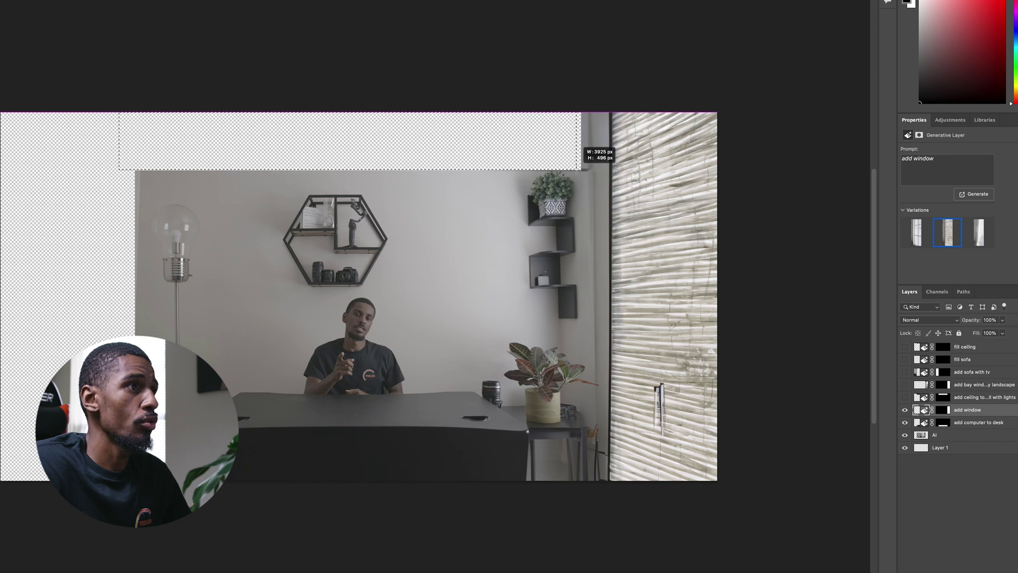
left_click_drag(586, 170, 586, 170)
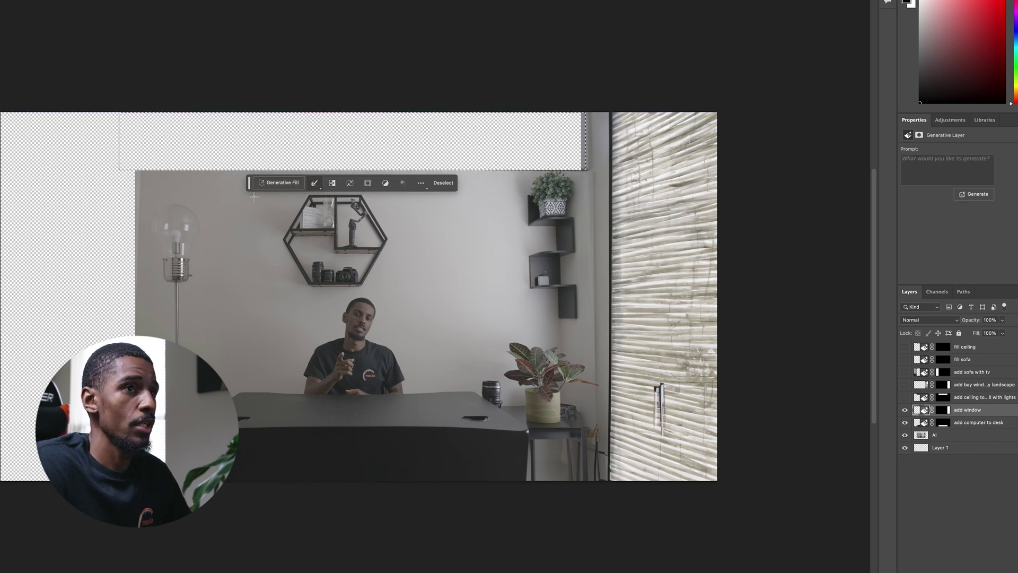
left_click(940, 166)
type("c")
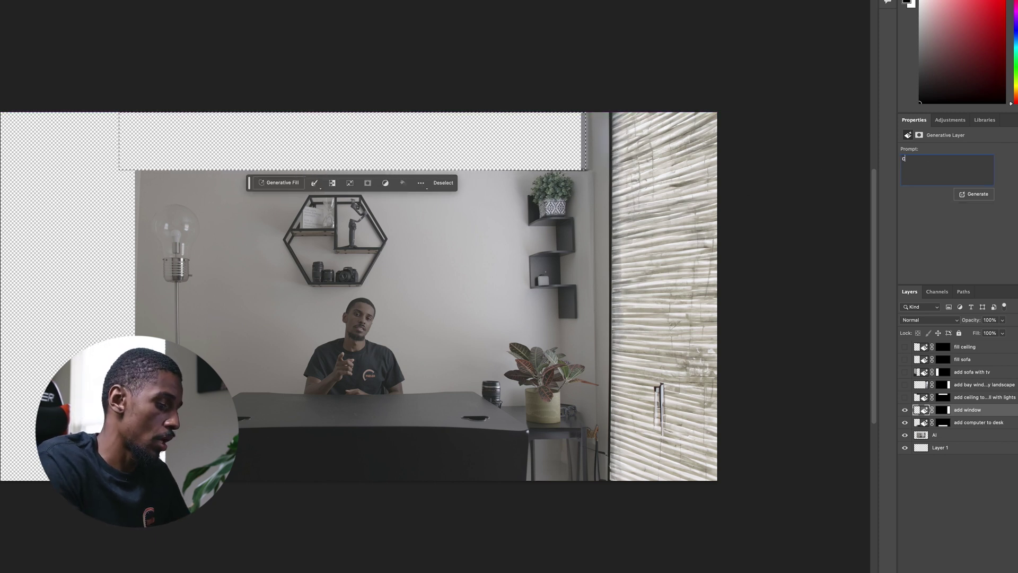
type("eiling")
key("Return")
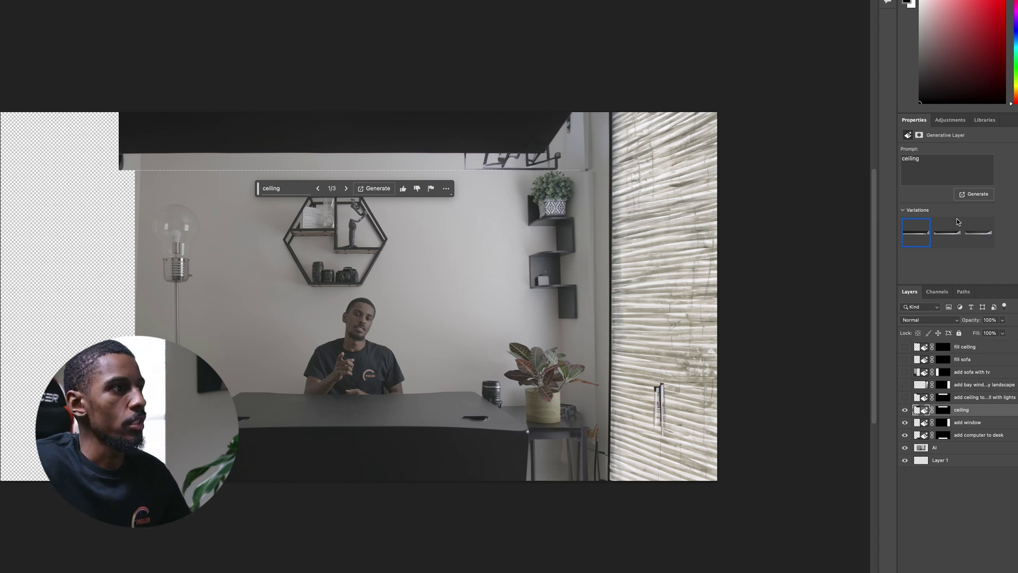
Step: Preview the ceiling variations and keep variation 2, the dark panelled ceiling
left_click(949, 238)
left_click(976, 237)
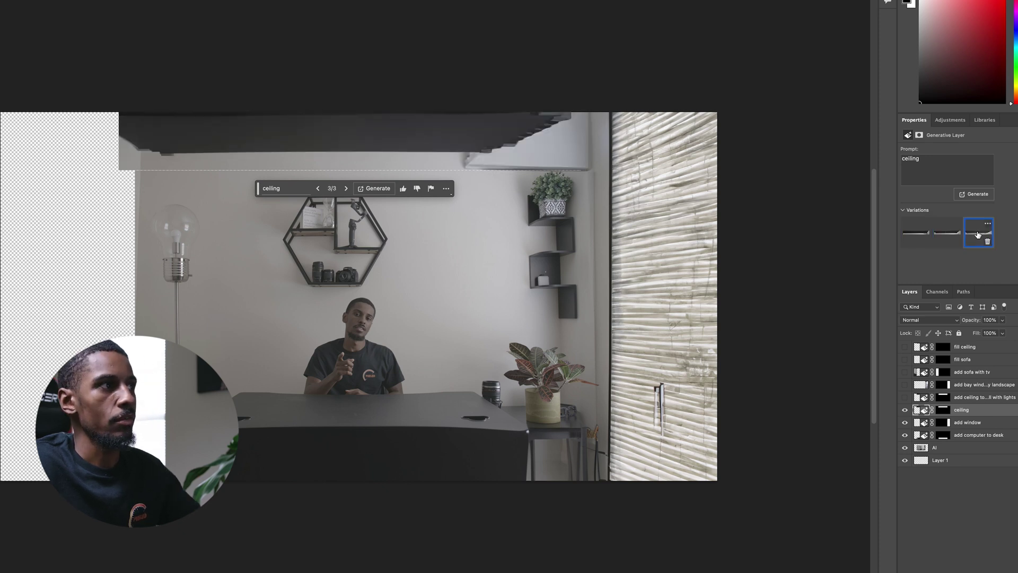
left_click(950, 236)
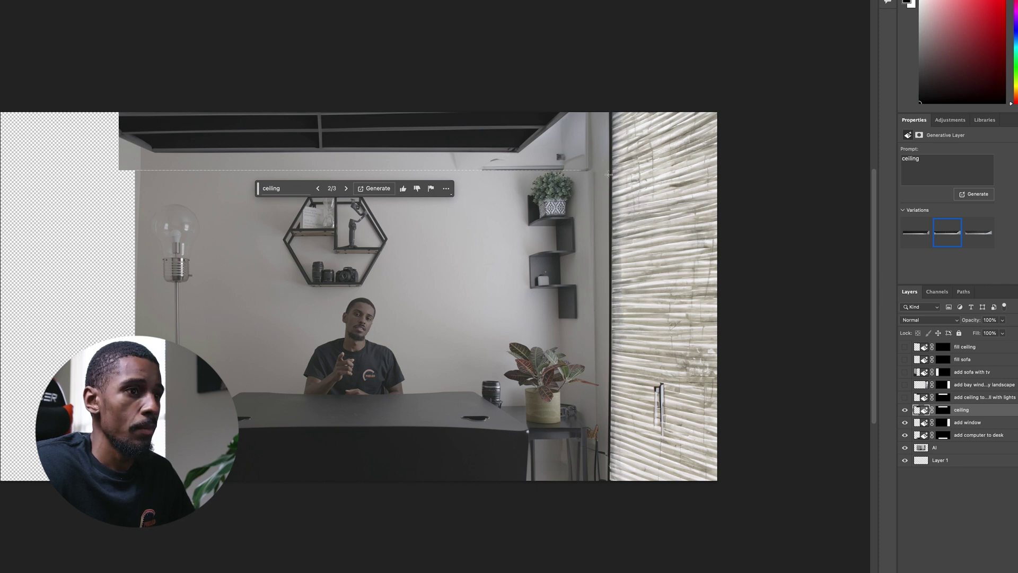
Step: Hide the ceiling and add window layers, then show and select 'add ceiling to wall with lights'
left_click_drag(905, 410, 905, 423)
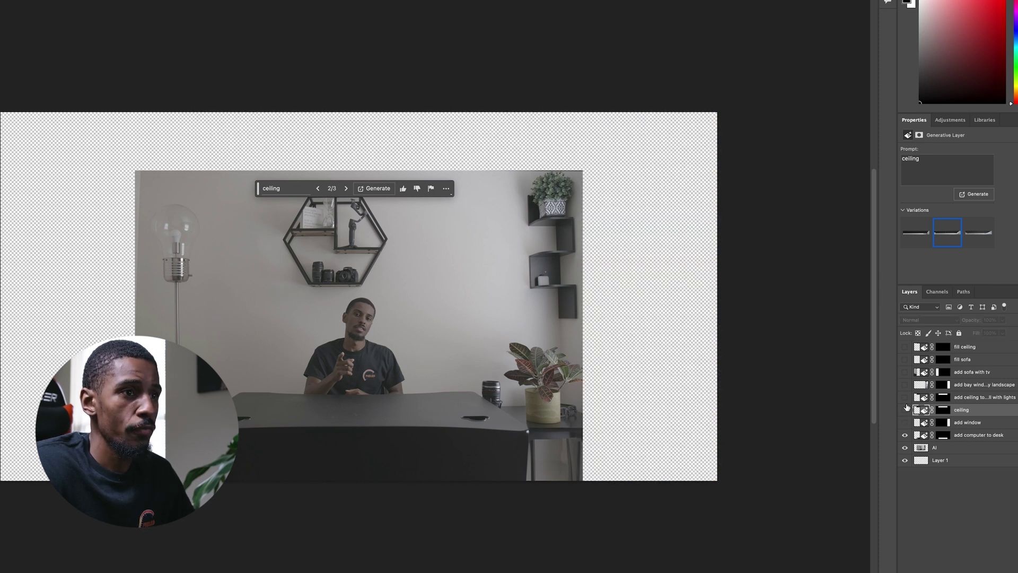
left_click(906, 398)
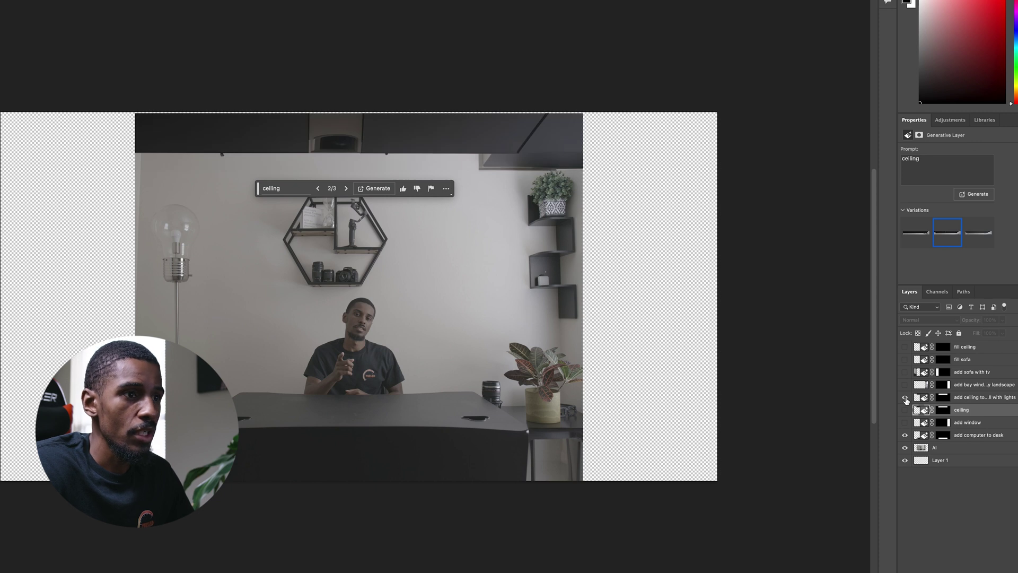
left_click(971, 403)
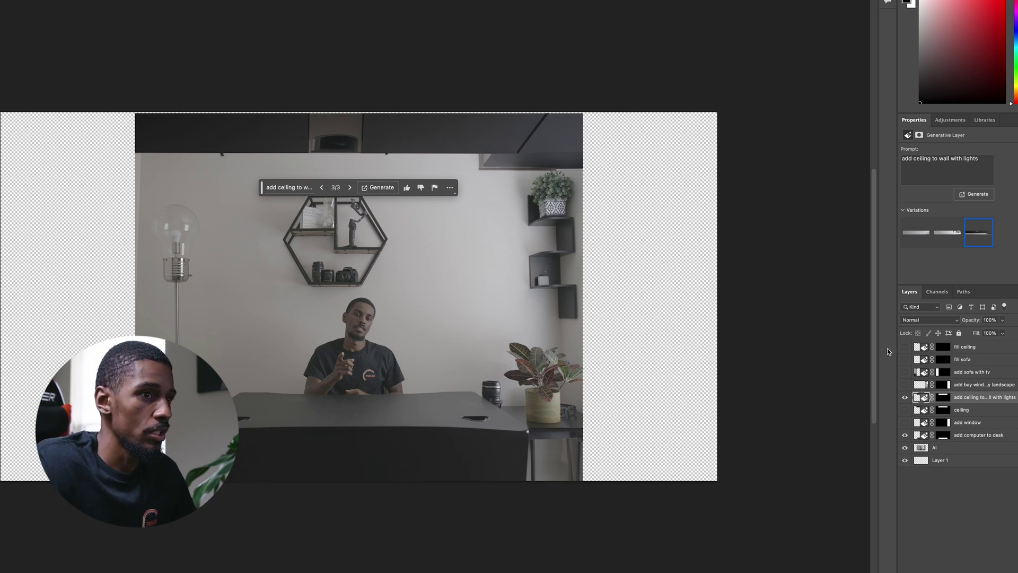
Step: Show the bay window layer with its city view
left_click(905, 386)
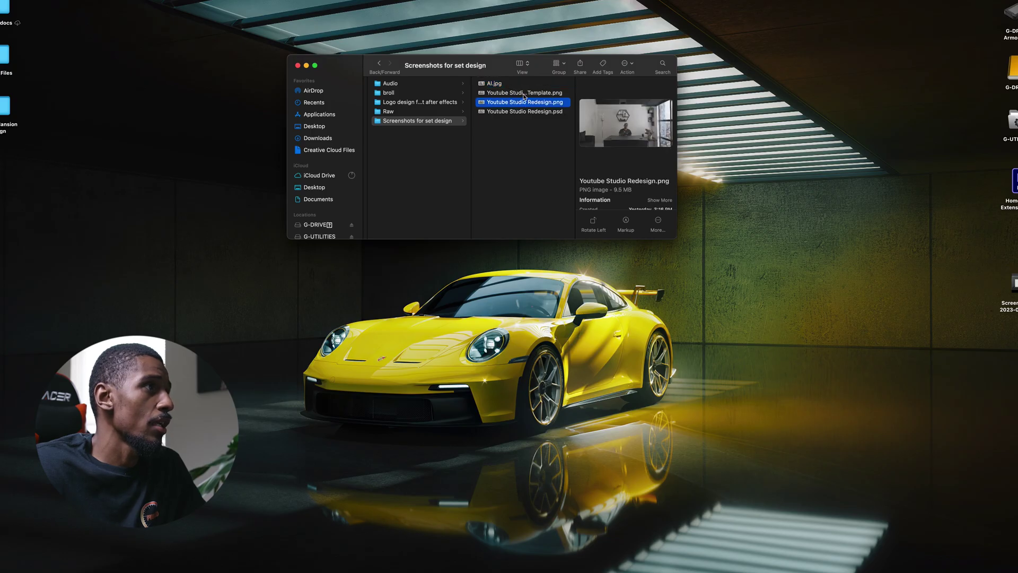
Step: Open Youtube Studio Redesign Template.png from the Screenshots for set design folder
double_click(524, 94)
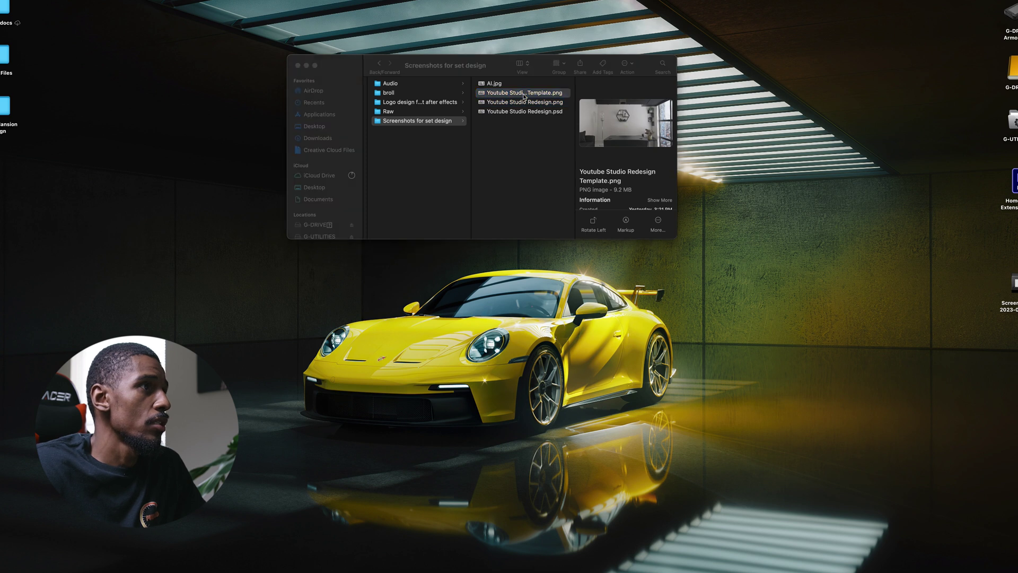